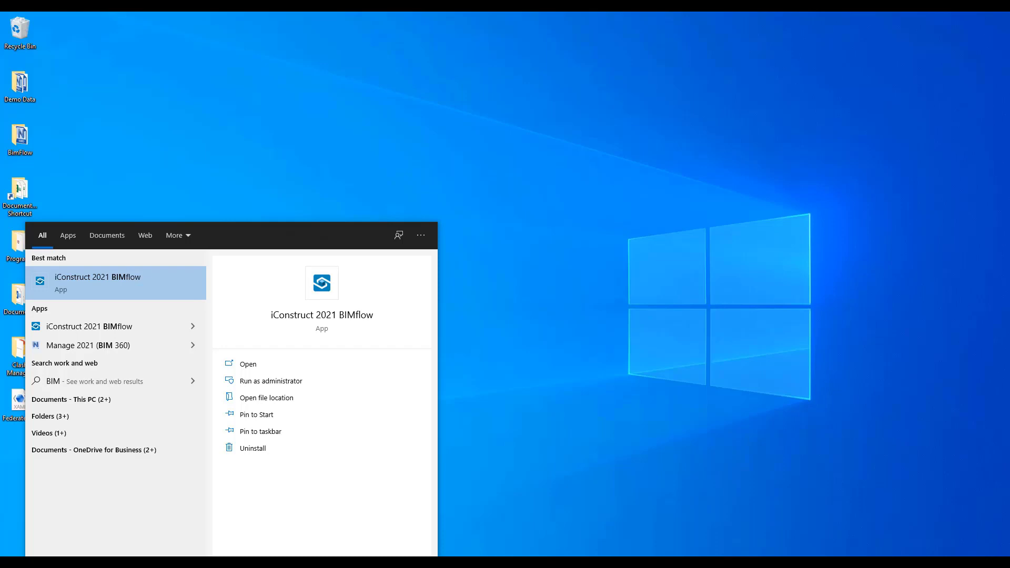
Step: Launch iConstruct BIMflow and create a job named 'Federate and Clash' under Workflow Management
left_click(126, 288)
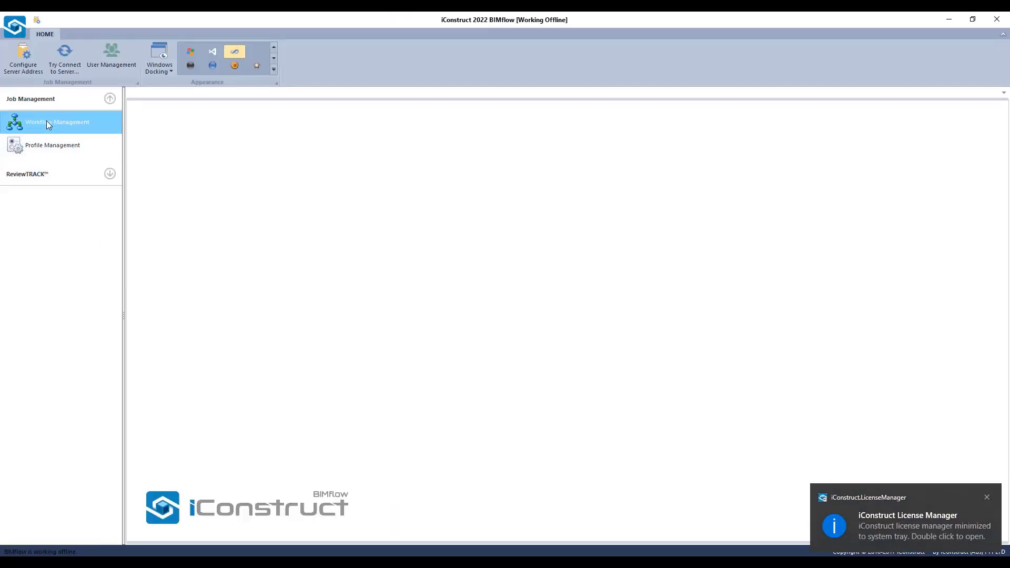
left_click(46, 121)
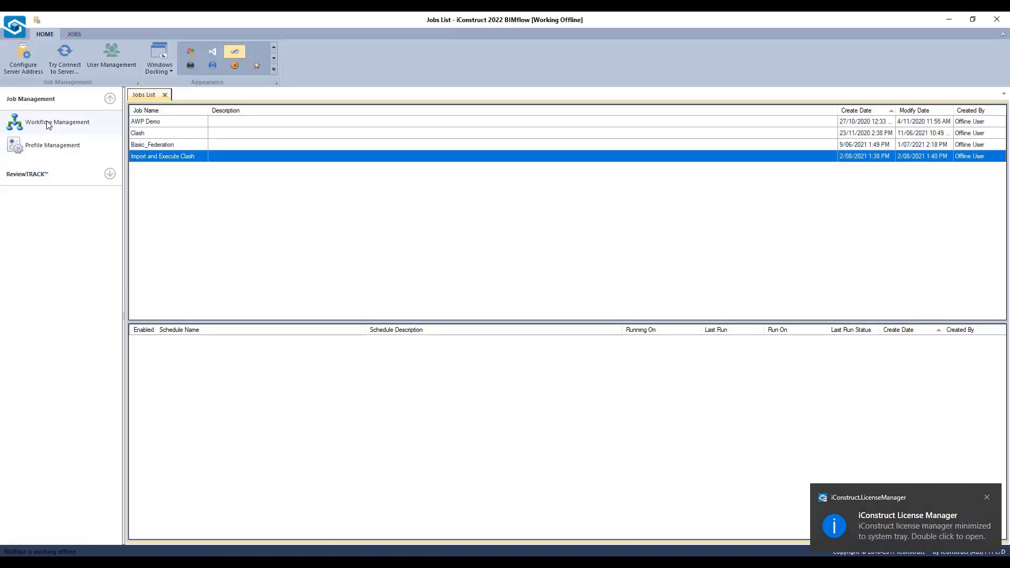
left_click(78, 33)
left_click(38, 58)
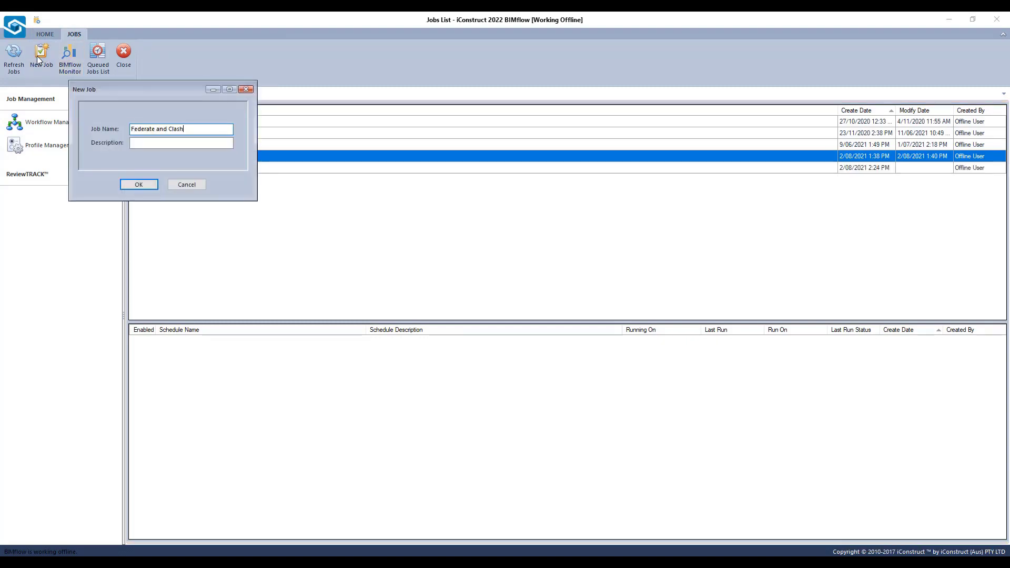
type("Federate and Clash")
left_click(154, 186)
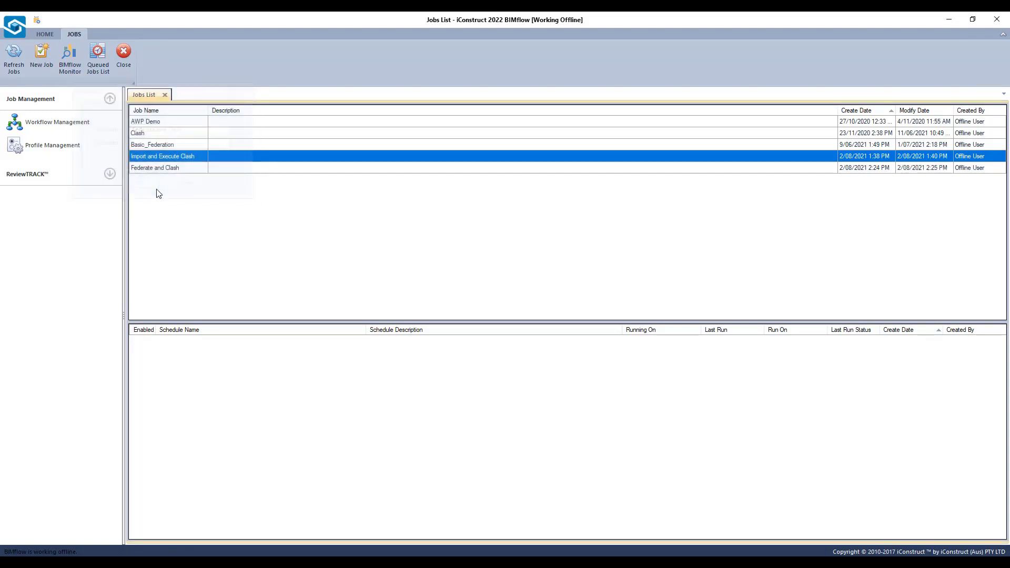
left_click(255, 169)
right_click(255, 169)
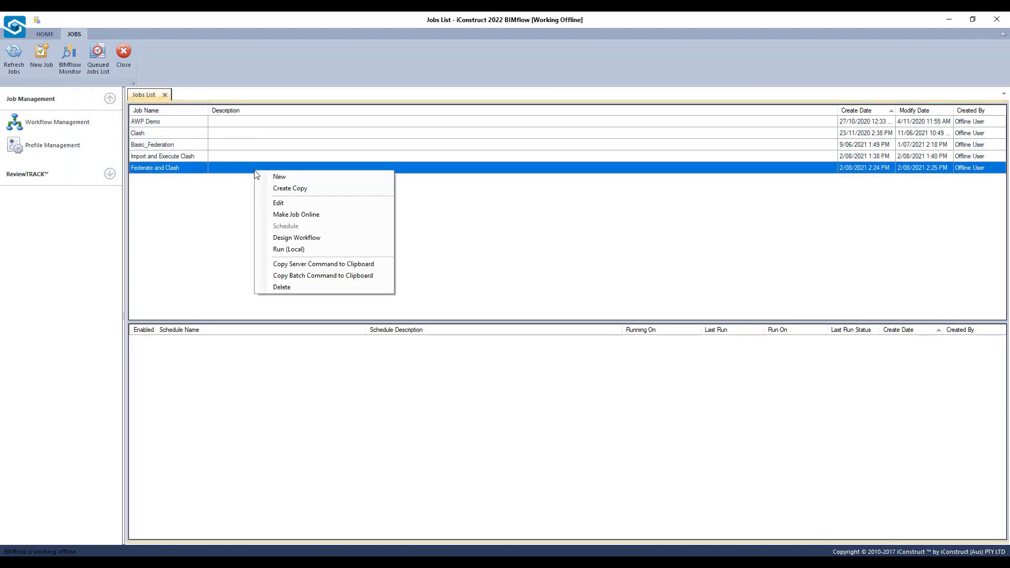
Step: Open the job's workflow designer and load Federate_and_Clash.xaml from the Desktop
left_click(318, 238)
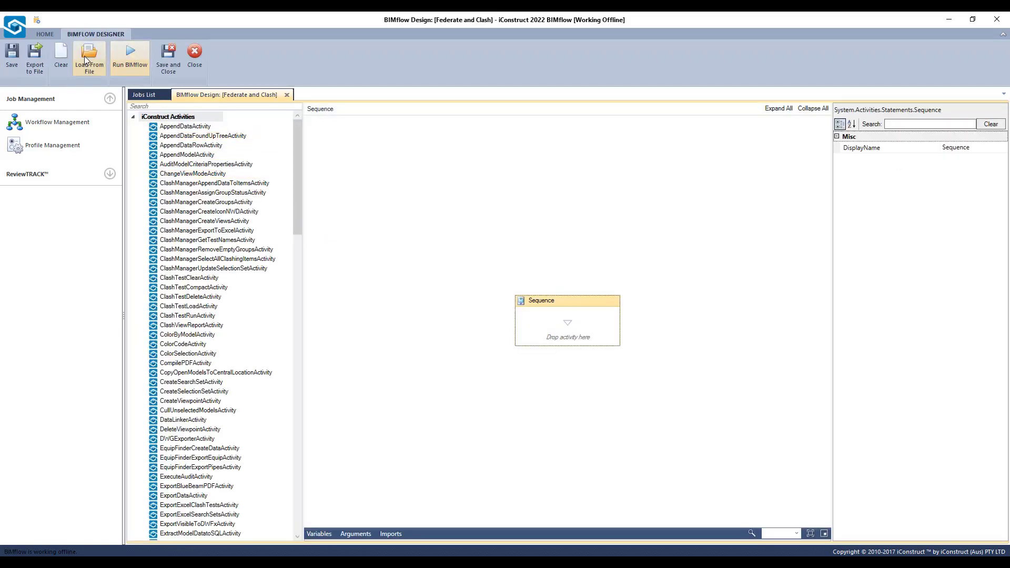
left_click(84, 56)
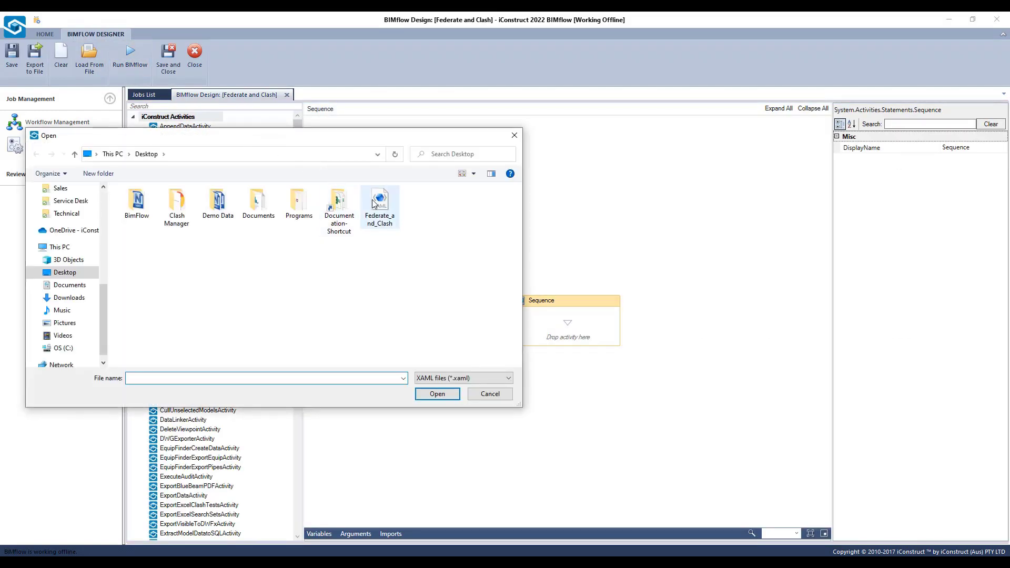
double_click(374, 203)
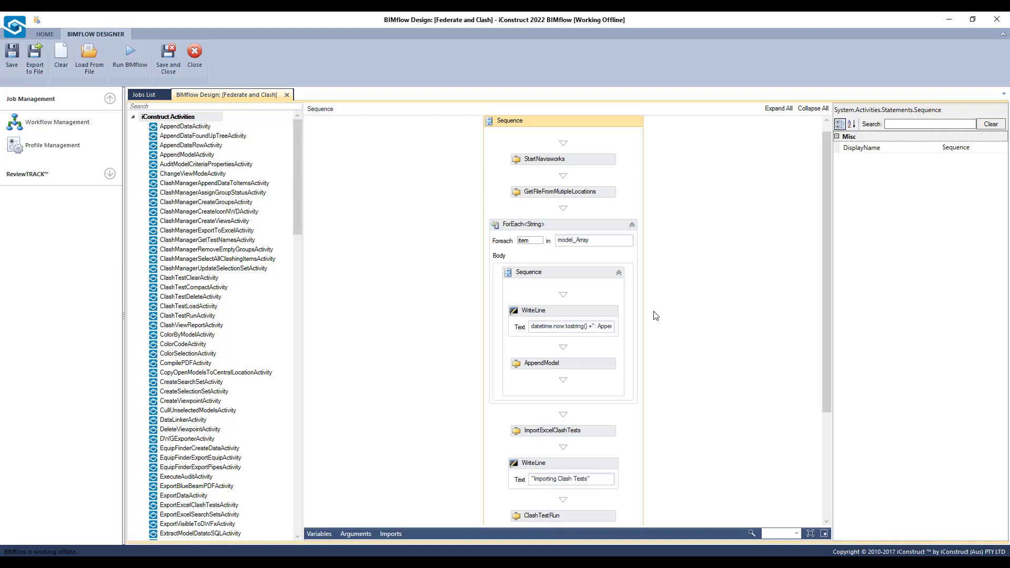
scroll(655, 316, "down", 5)
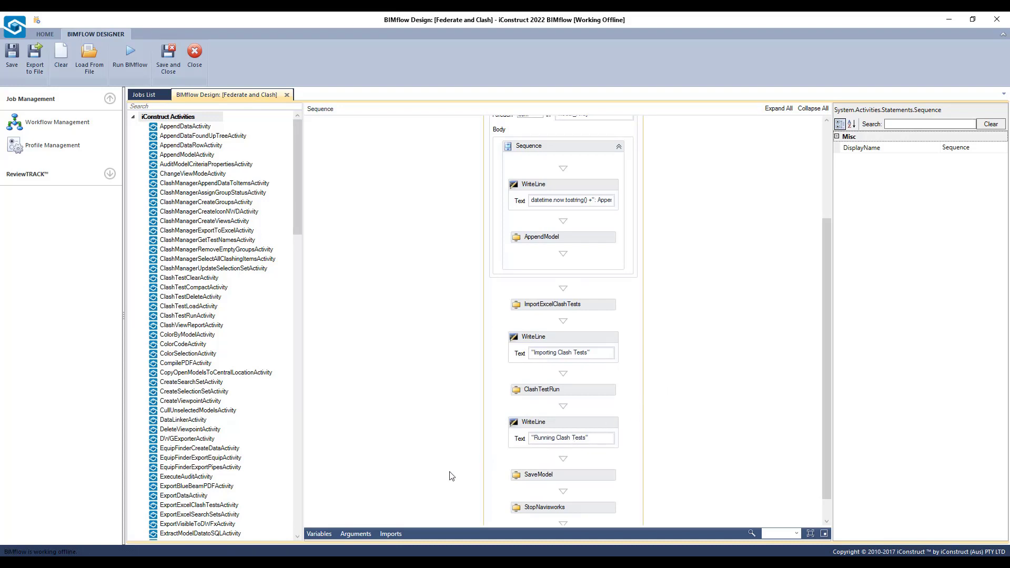
Step: Replace folder_Paths' default with the copied path C:\Users\iConstruct\Desktop\BimFlow\Models
left_click(317, 533)
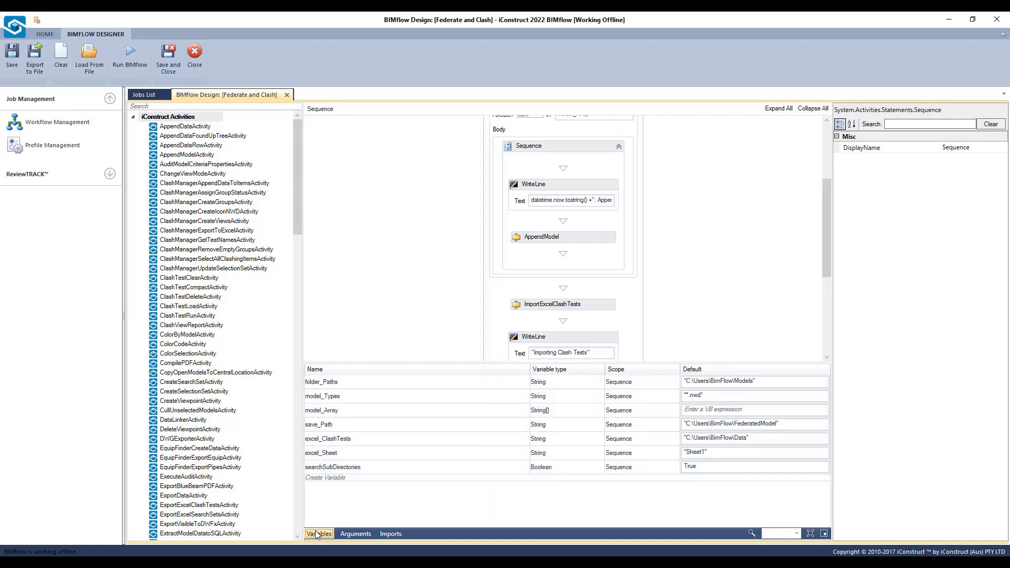
key("alt+Tab")
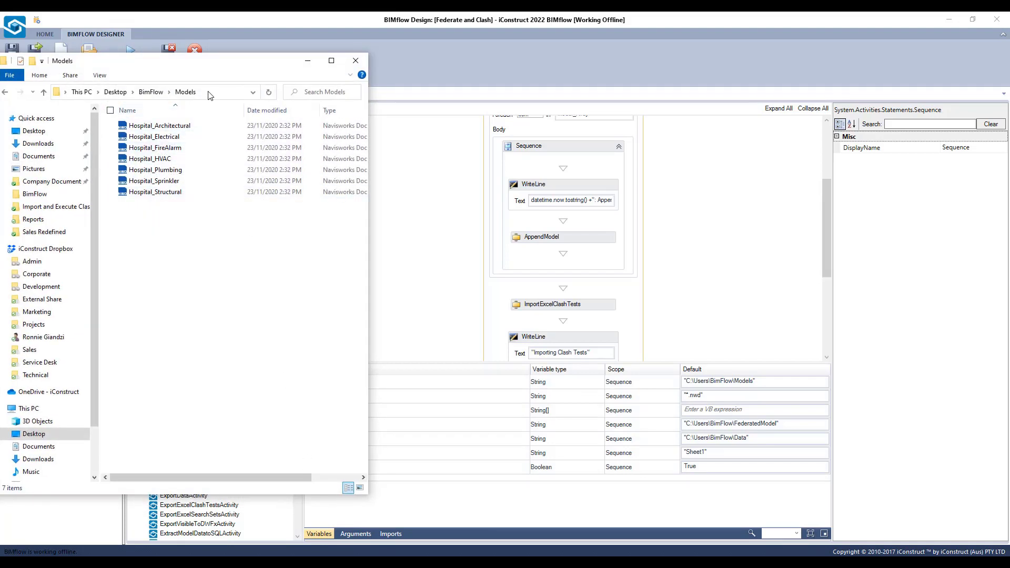
left_click(209, 93)
key("ctrl+c")
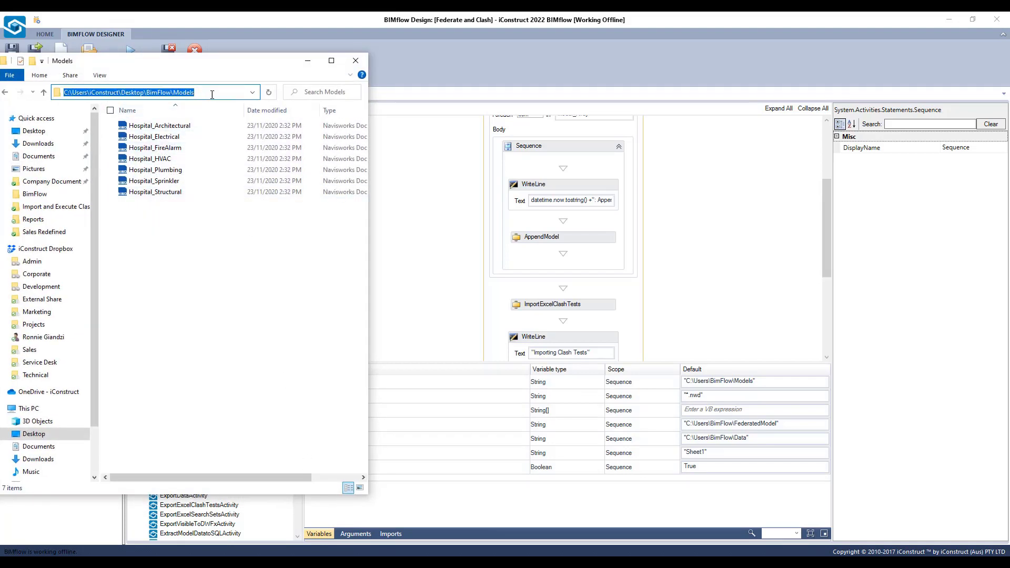
left_click(687, 382)
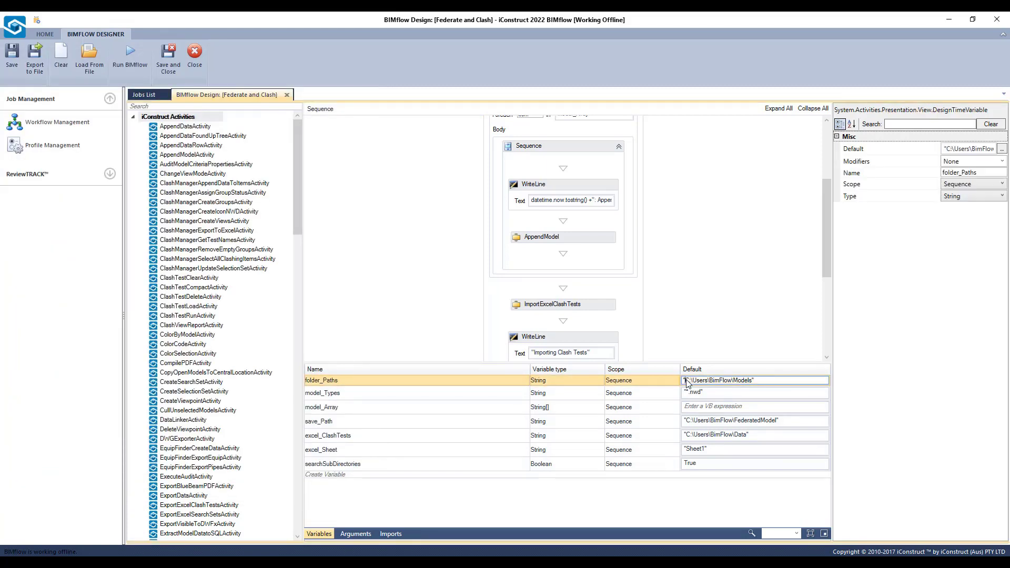
left_click_drag(685, 381, 749, 381)
key("ctrl+v")
left_click(335, 553)
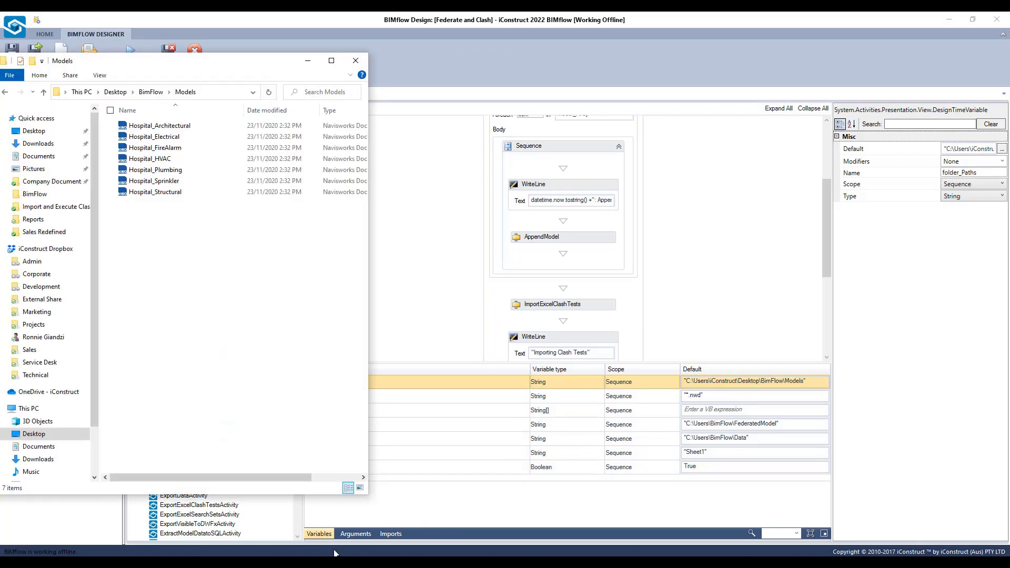
Step: Set save_Path's default to C:\Users\iConstruct\Desktop\BimFlow\Federated Model.nwd
left_click(143, 95)
left_click(195, 96)
key("ctrl+c")
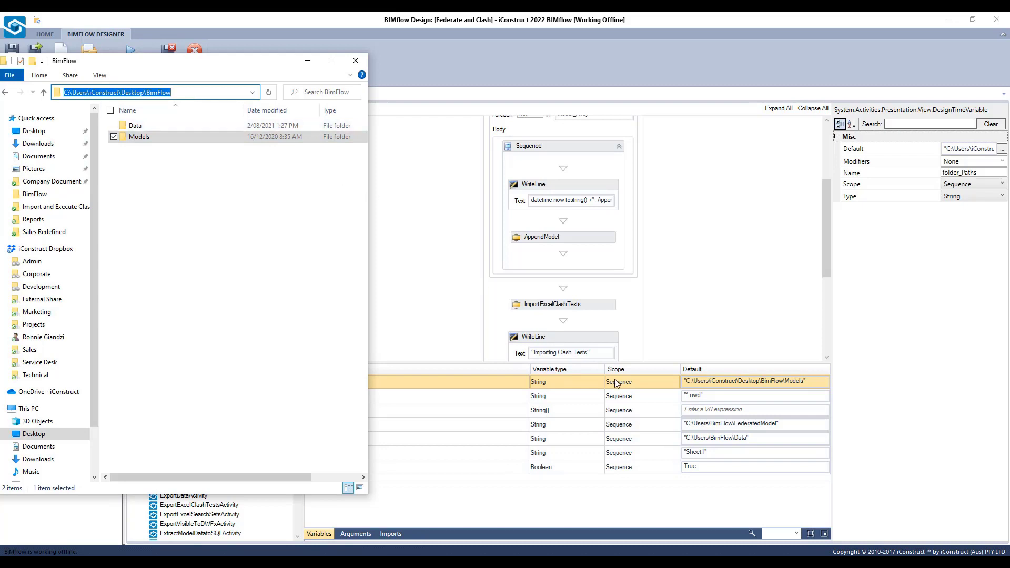
left_click(686, 424)
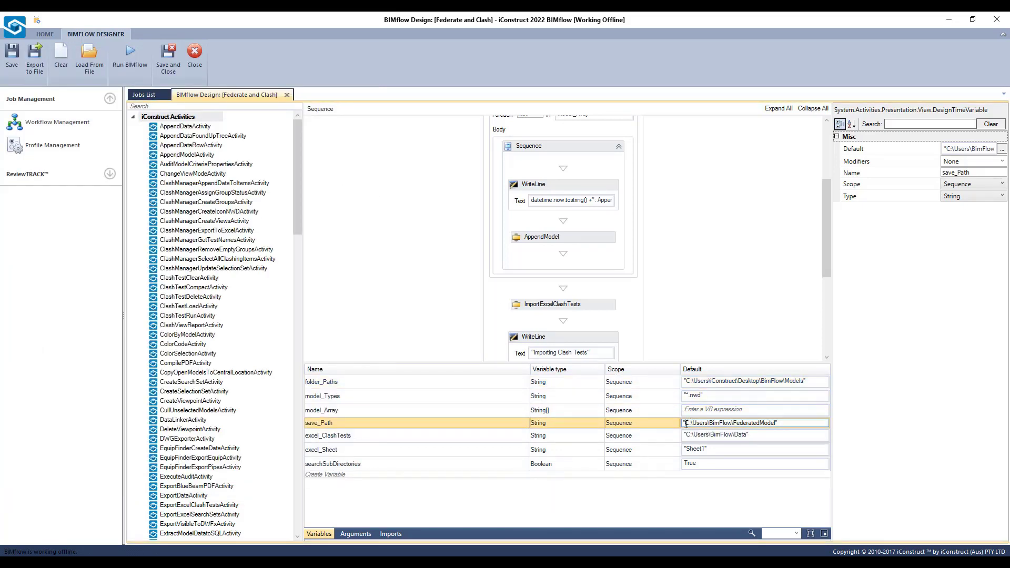
left_click_drag(686, 423, 776, 424)
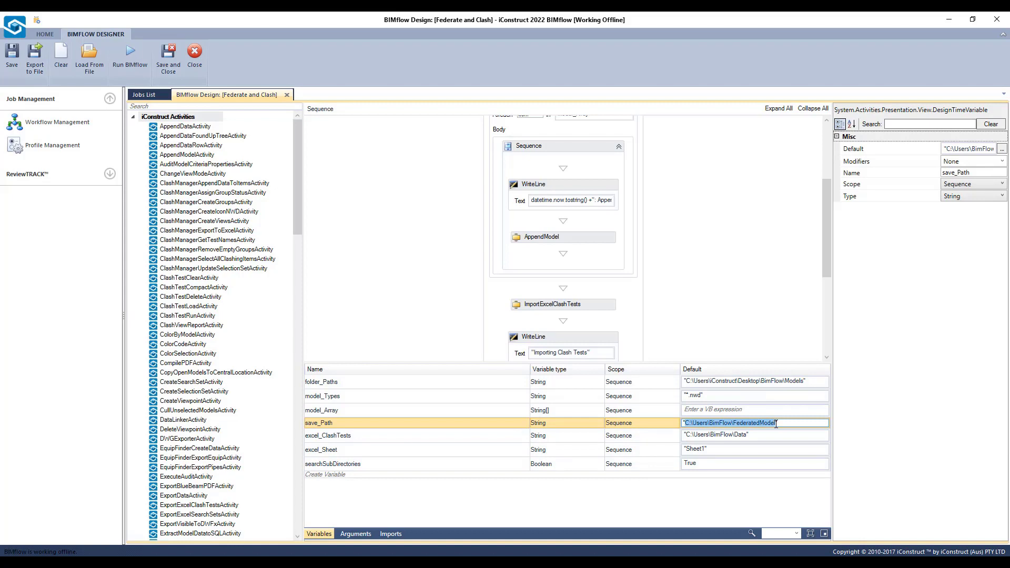
key("ctrl+v")
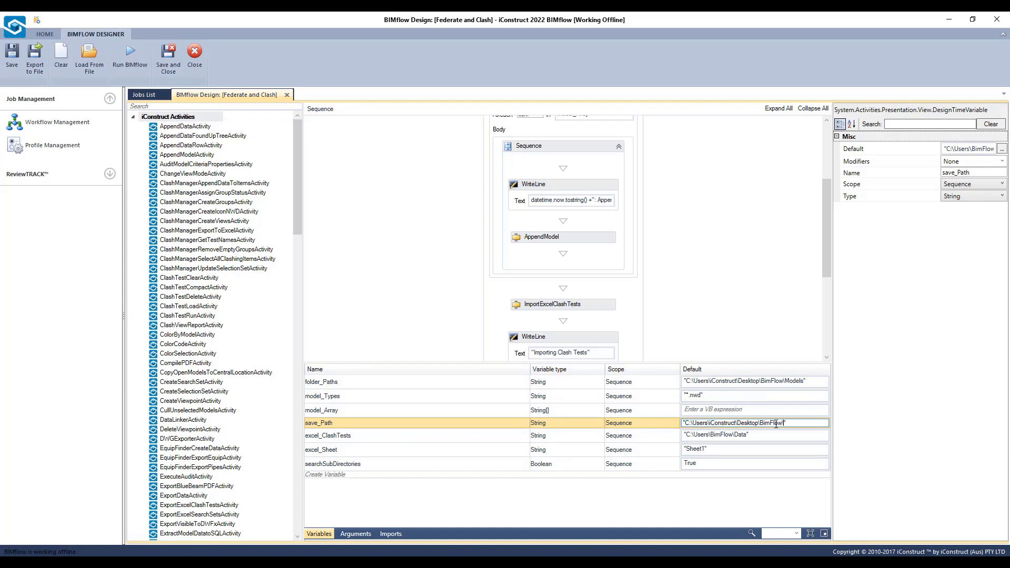
type("\\Federated Model.n")
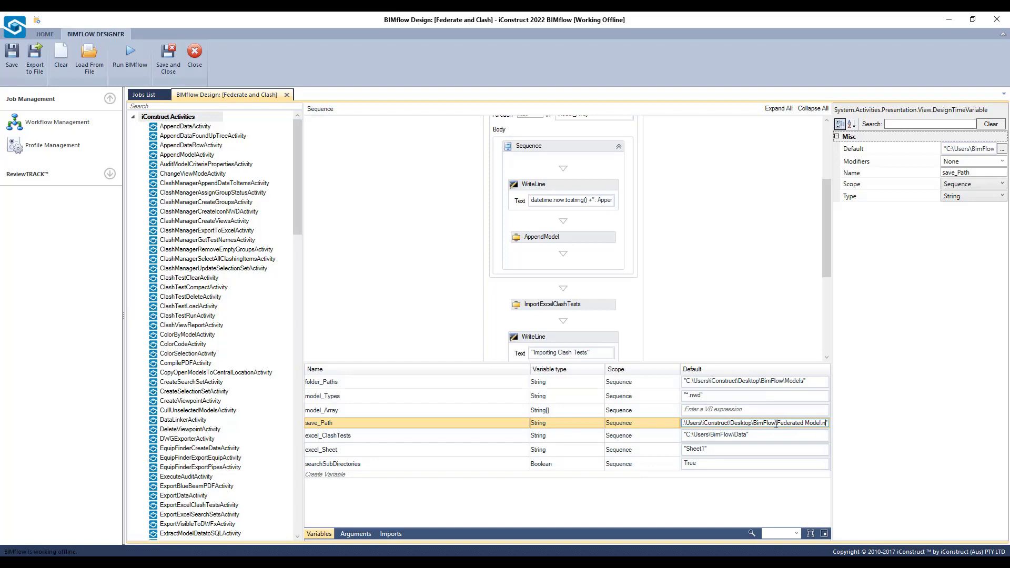
type("wd")
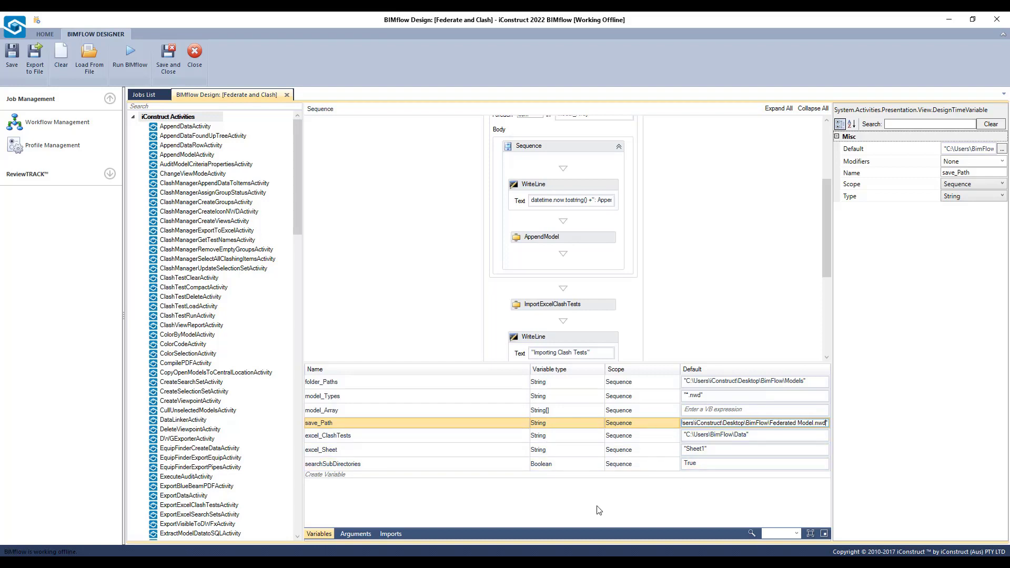
Step: Copy the path of BimFlow\Data\ClashTests.xlsx and paste it as excel_ClashTests' default
key("alt+Tab")
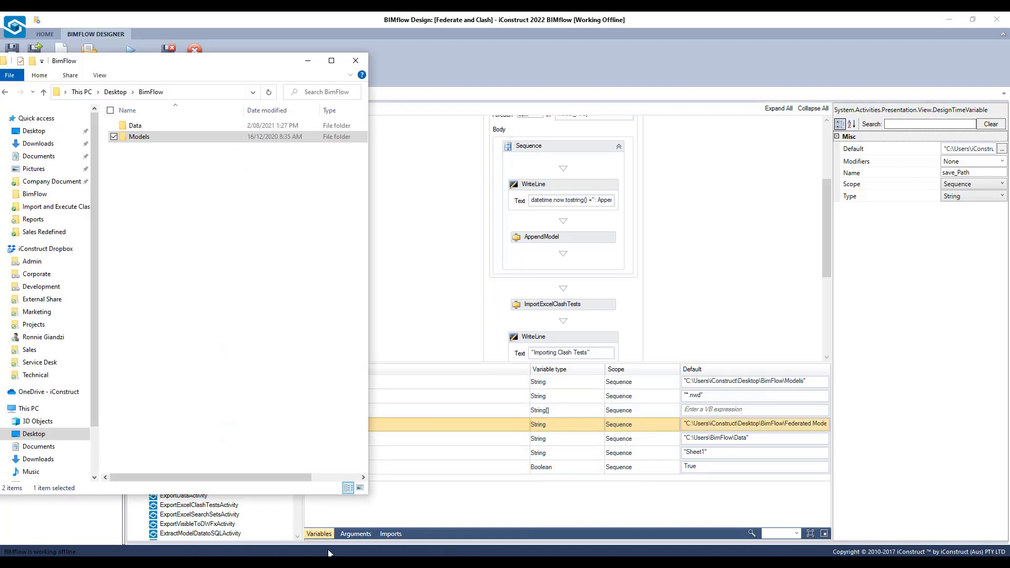
double_click(153, 127)
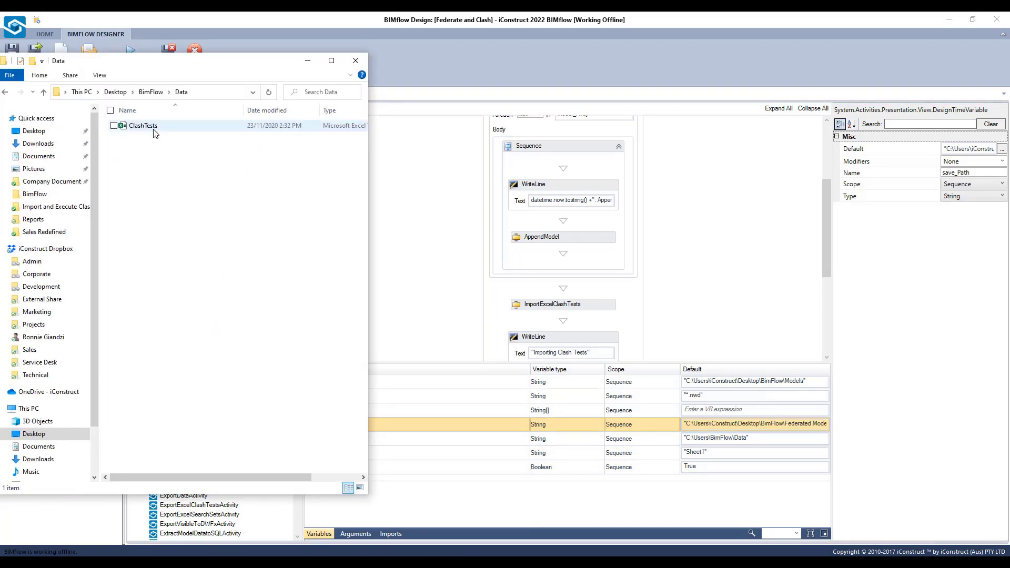
left_click(154, 129)
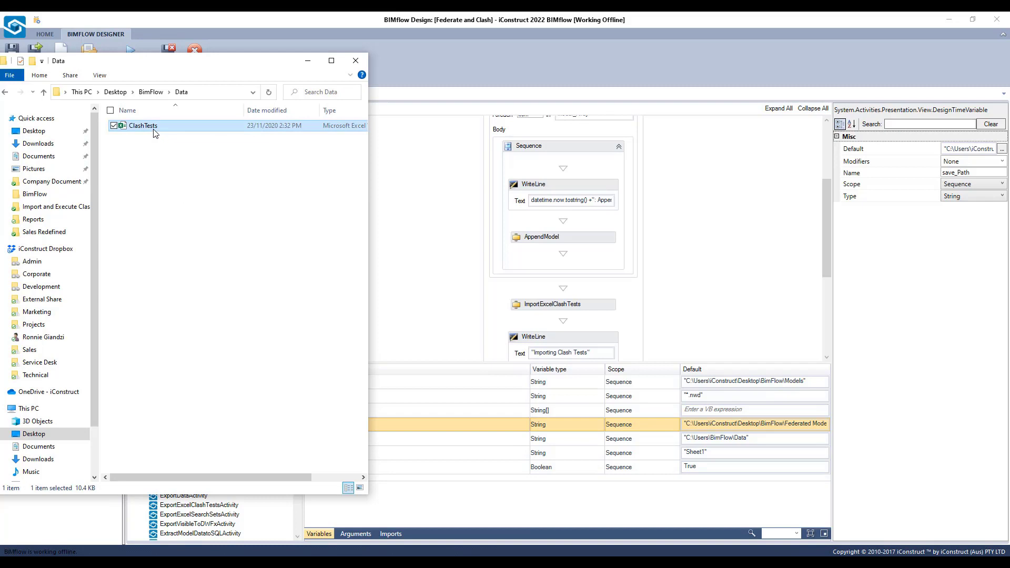
right_click(154, 132)
left_click(76, 393)
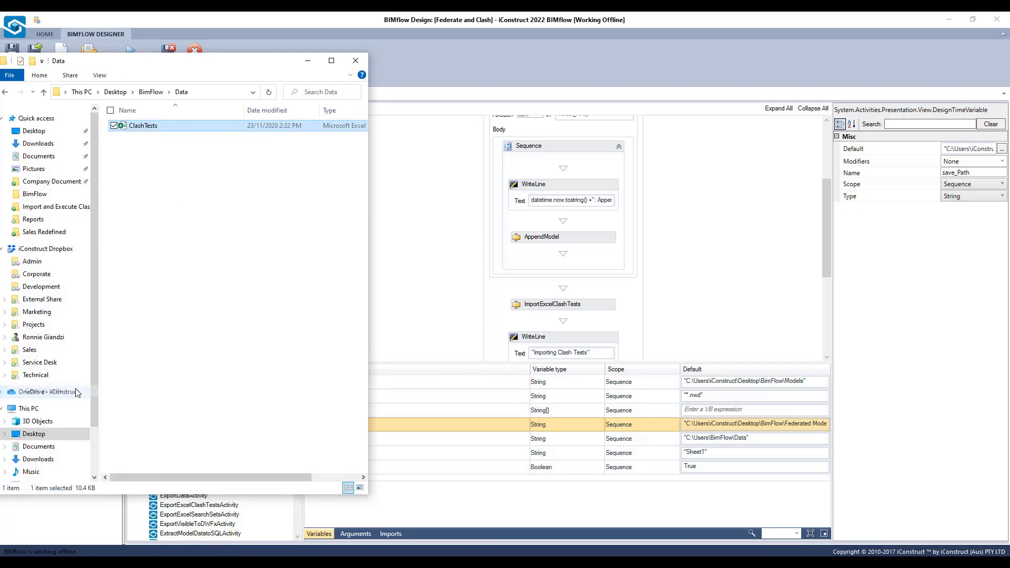
left_click(686, 438)
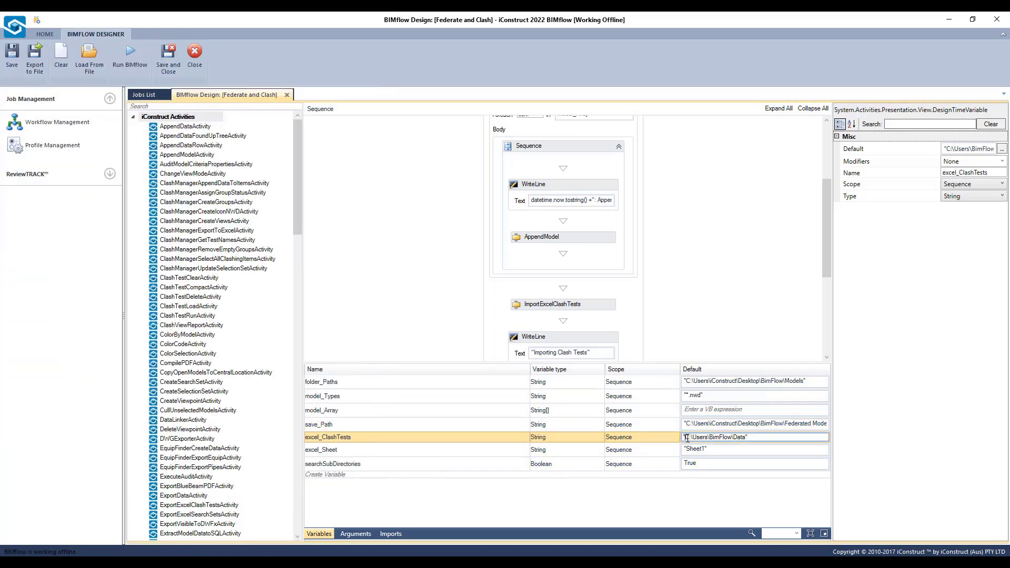
left_click_drag(685, 438, 749, 438)
type("\"C:\\Users\\iConstruct\\Desktop\\BimFlow\\Data\\ClashTests.xlsx\"")
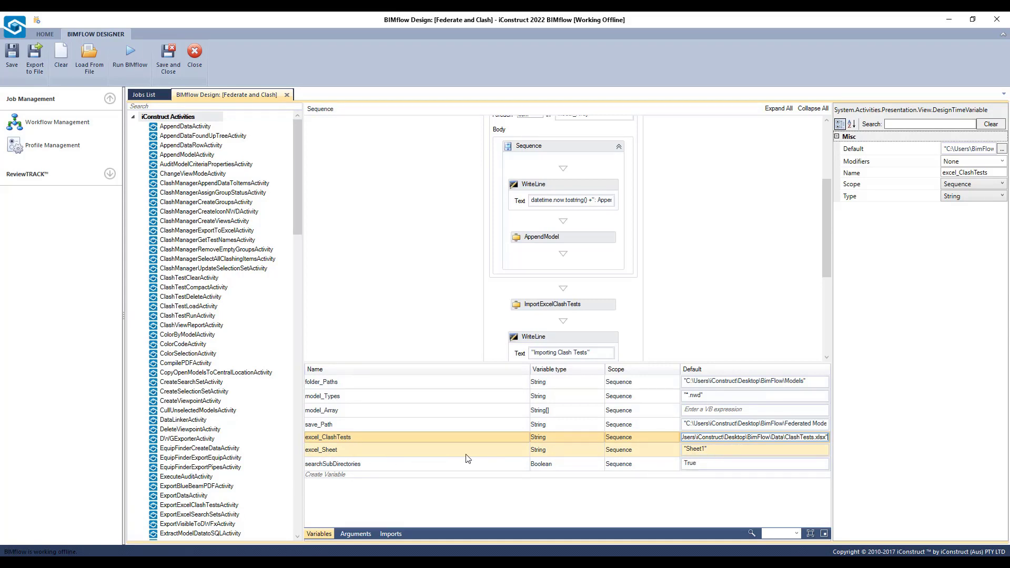
left_click(605, 487)
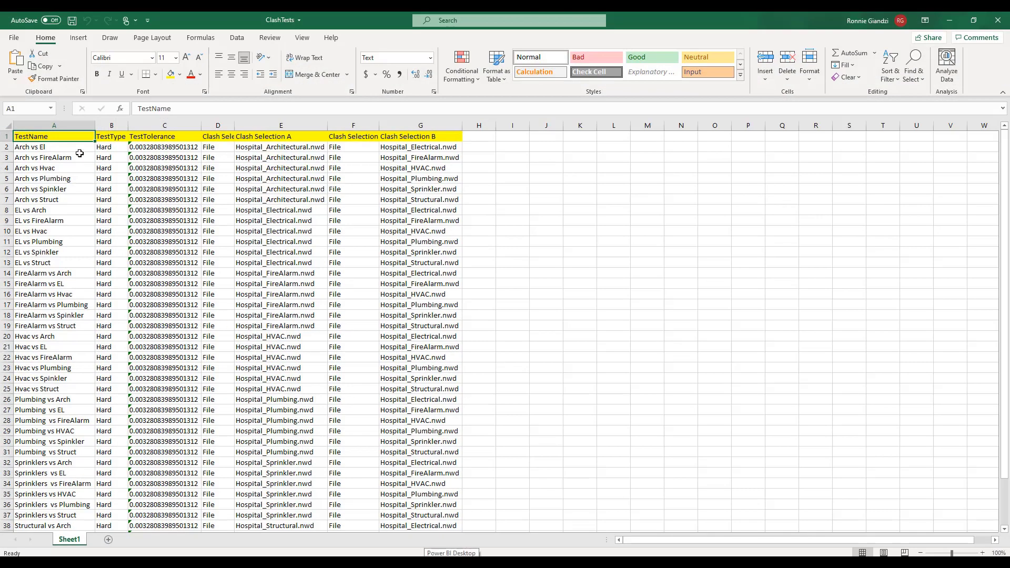
left_click_drag(78, 148, 72, 196)
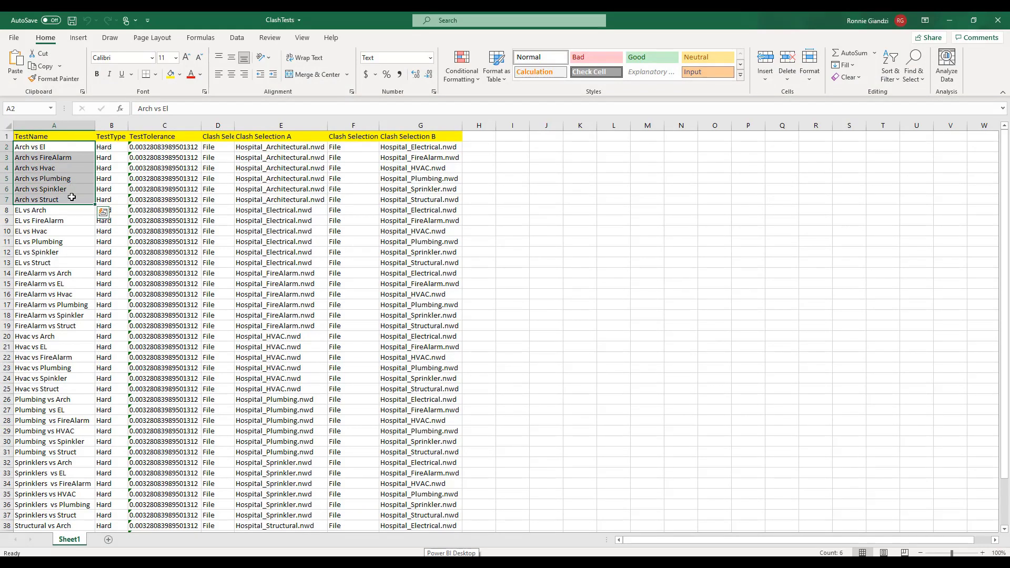
left_click(118, 137)
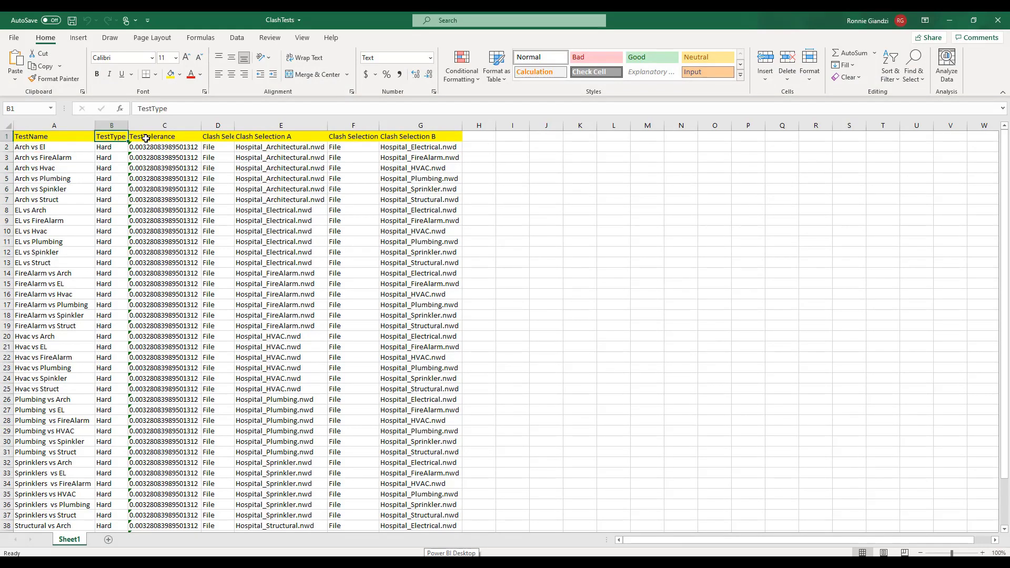
left_click(190, 138)
left_click(226, 138)
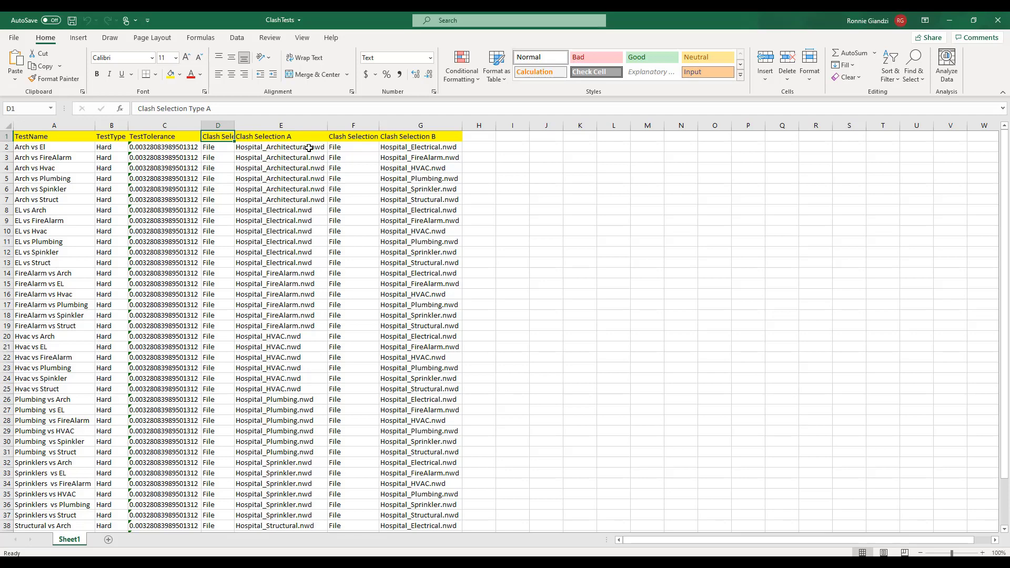
left_click_drag(310, 147, 315, 200)
left_click_drag(439, 148, 447, 213)
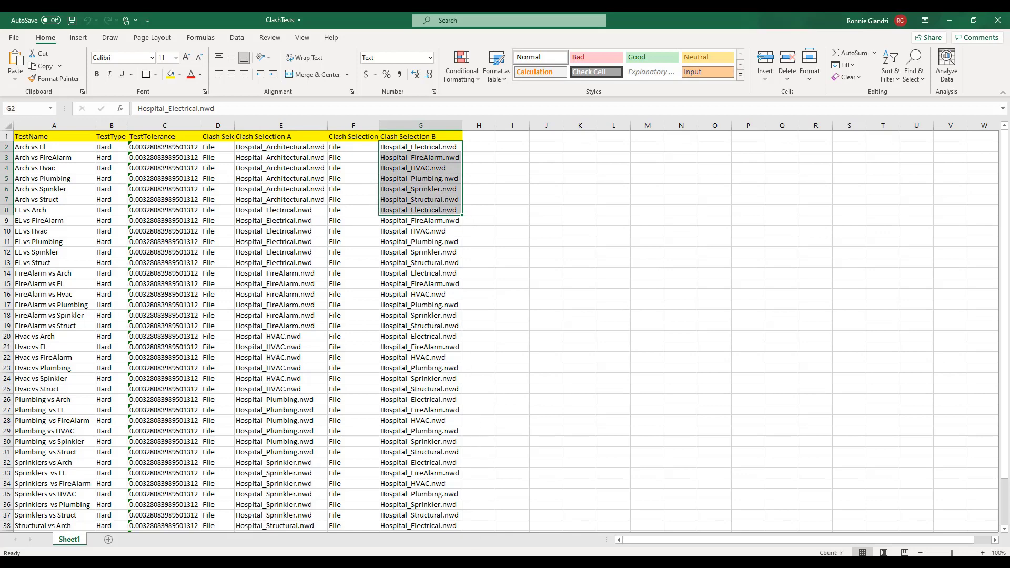
key("alt+Tab")
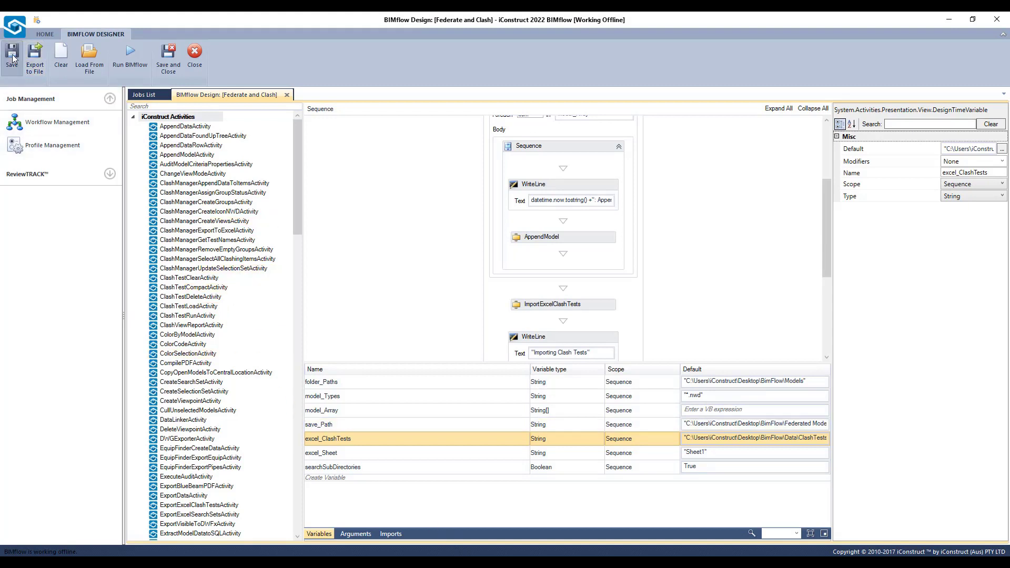
Step: Run the Federate and Clash workflow from the BIMflow Designer ribbon
left_click(131, 58)
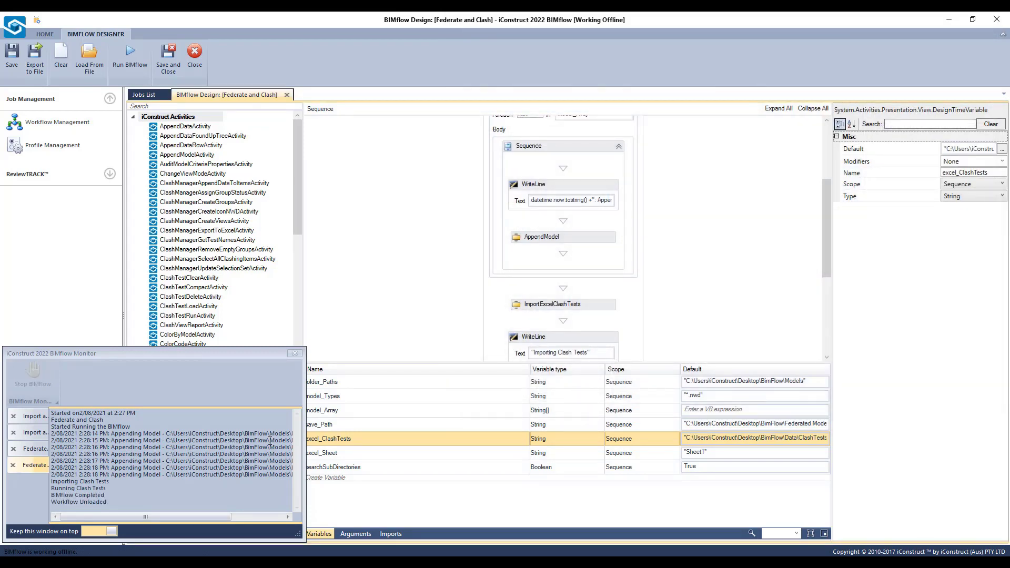
Step: Open Federated Model_020821.nwd in Navisworks, expand its hospital models, and view Clash Detective tests
left_click(295, 353)
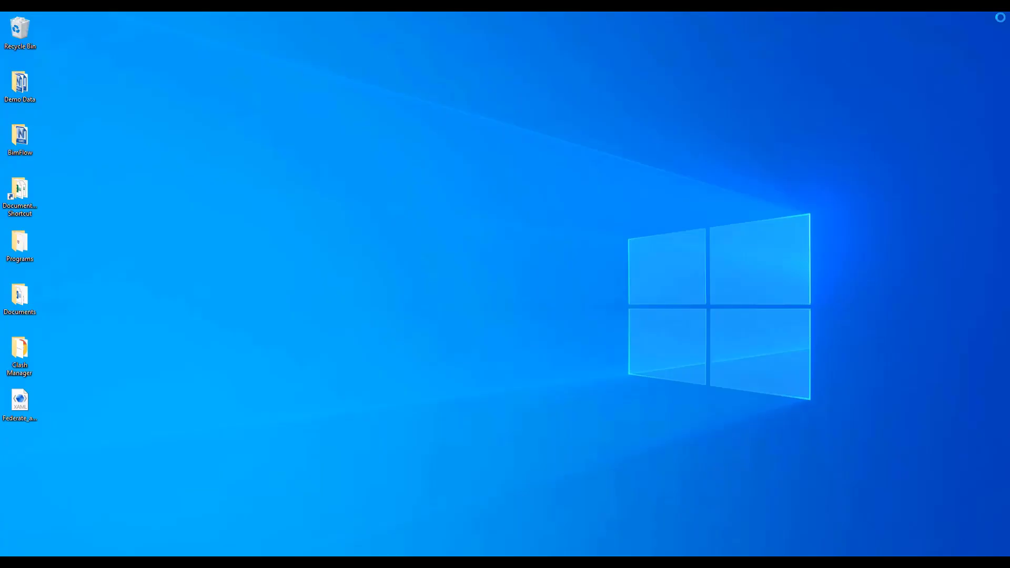
double_click(20, 137)
double_click(209, 178)
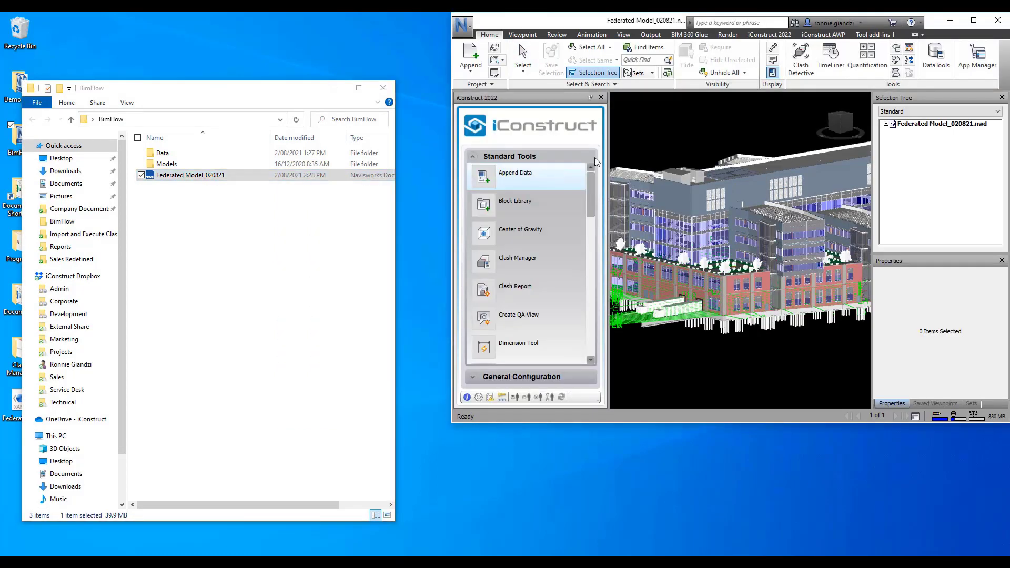
left_click(973, 20)
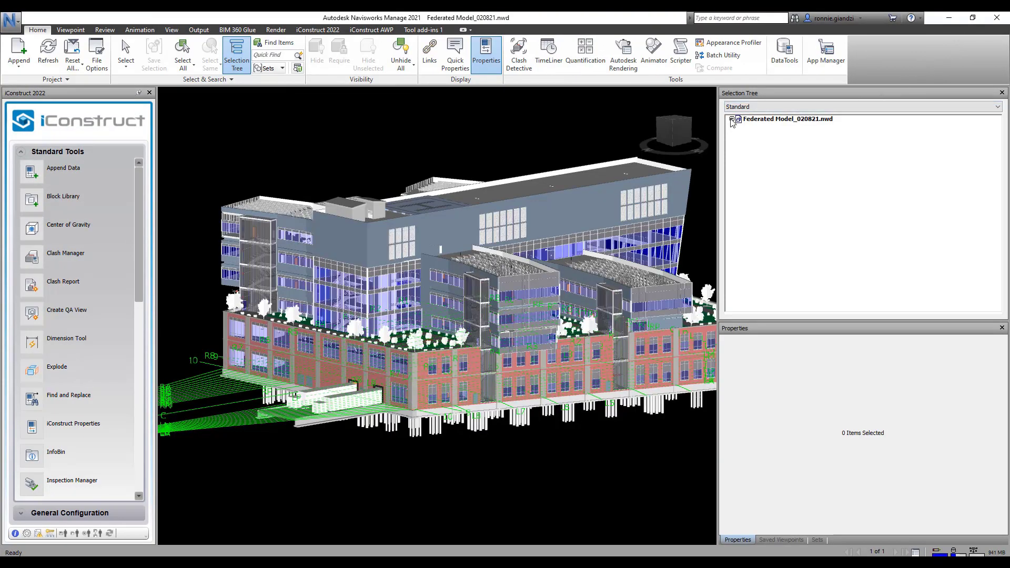
left_click(732, 120)
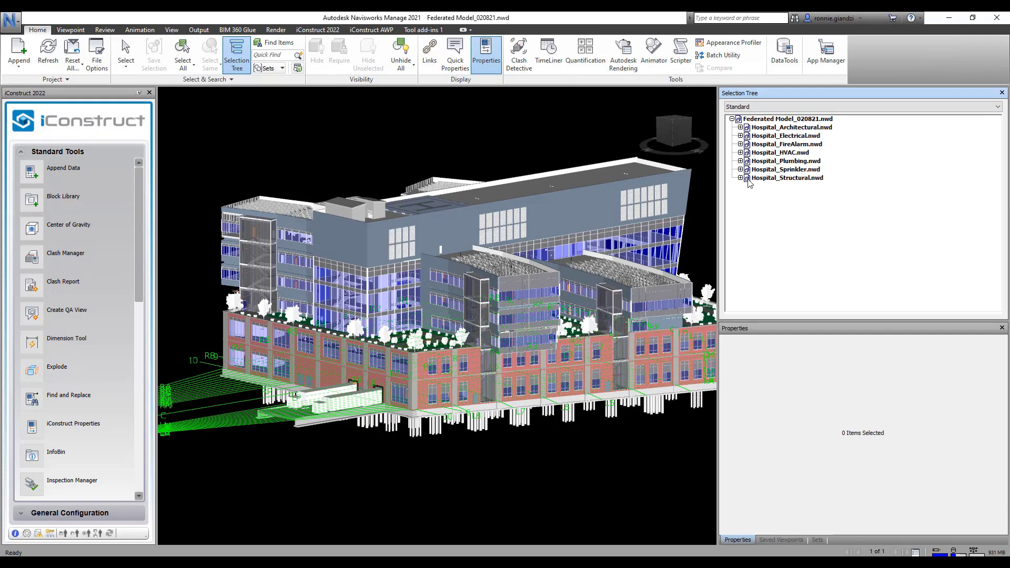
left_click(519, 57)
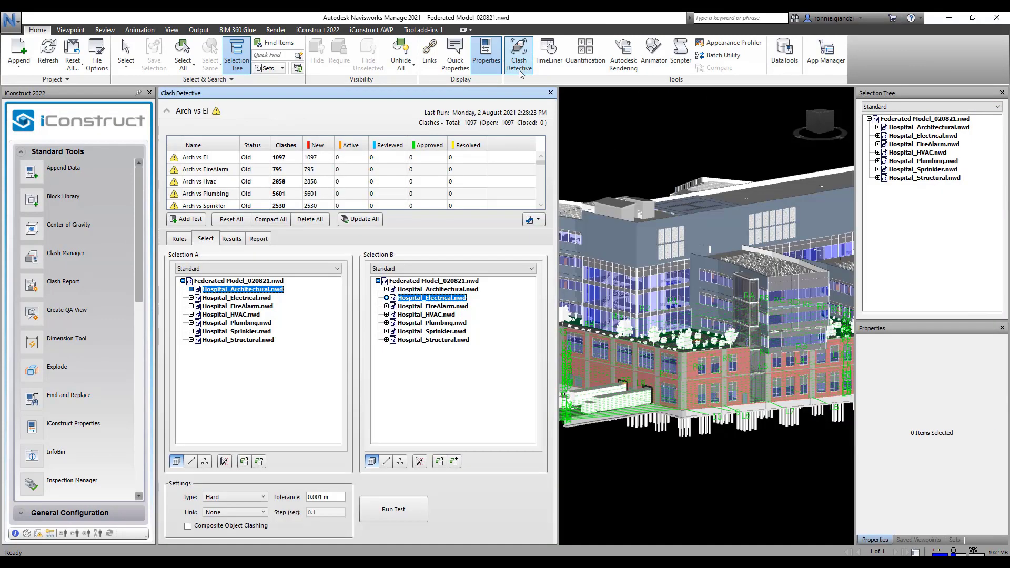